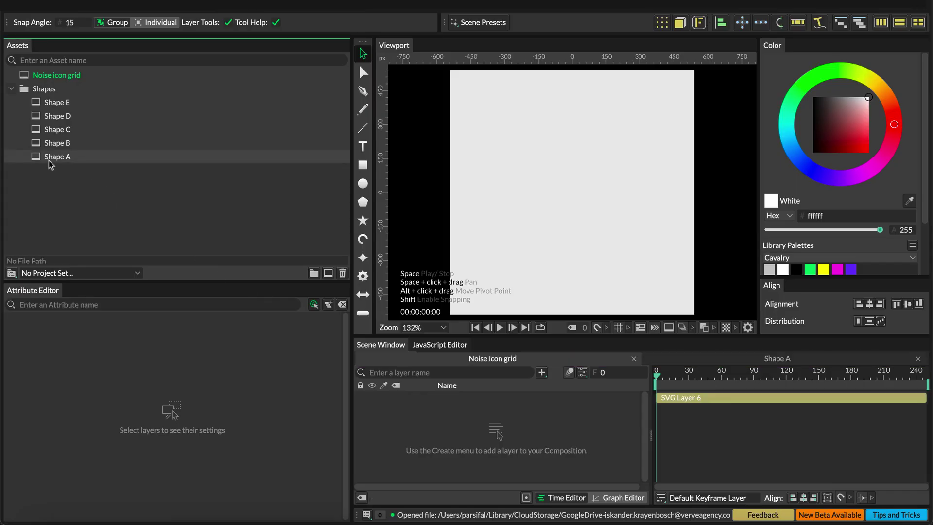
Step: Preview the Shape A through Shape E compositions one after another
{"action": "double_click", "coordinate": [50, 158]}
{"action": "double_click", "coordinate": [44, 143]}
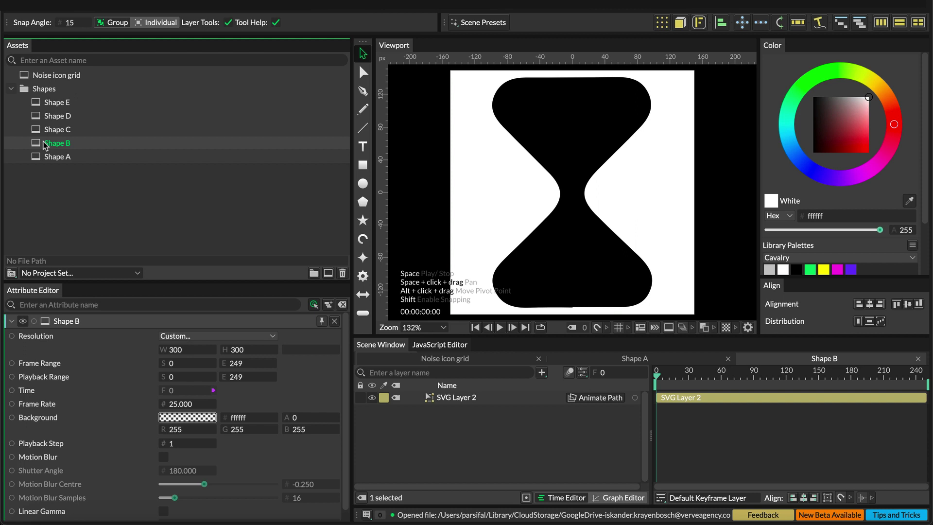
{"action": "double_click", "coordinate": [54, 130]}
{"action": "double_click", "coordinate": [55, 117]}
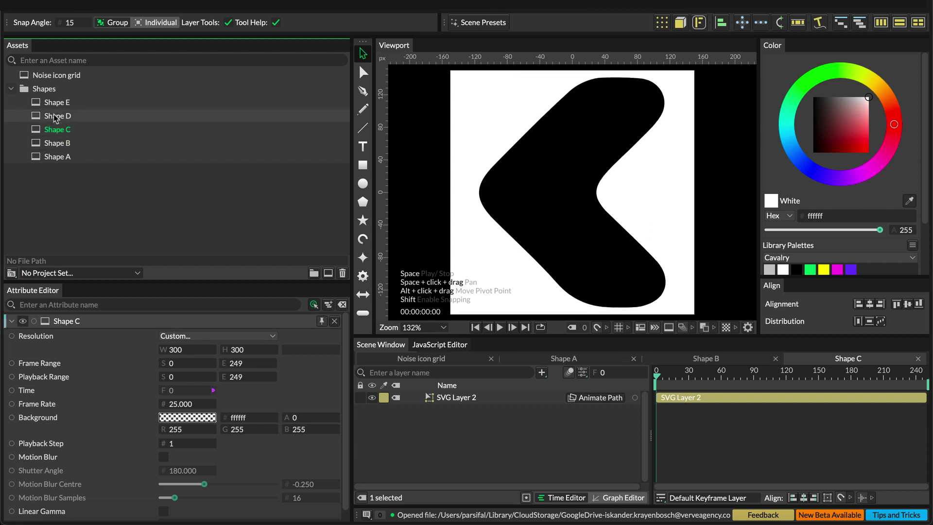
{"action": "double_click", "coordinate": [57, 102]}
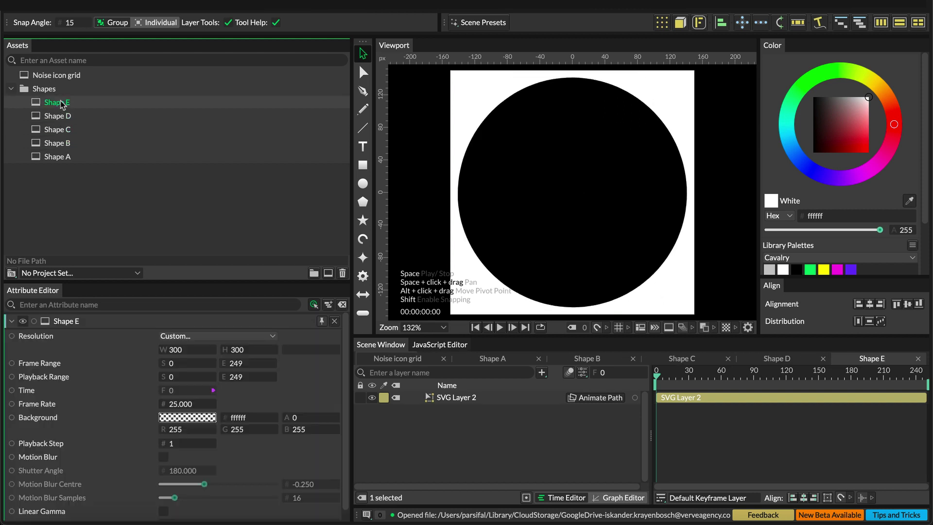
Step: Add the five shapes as layers in Noise icon grid and select them all
{"action": "double_click", "coordinate": [57, 77]}
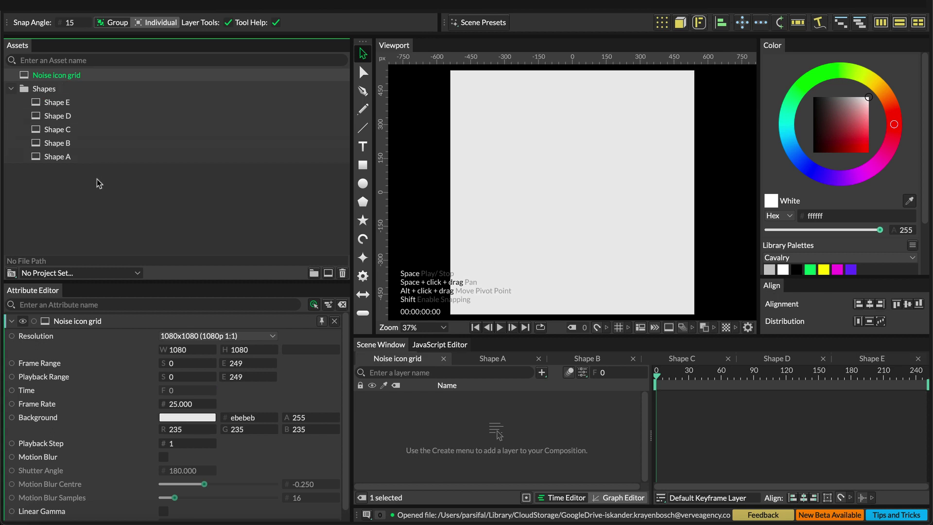
{"action": "left_click_drag", "start_coordinate": [58, 103], "coordinate": [438, 423]}
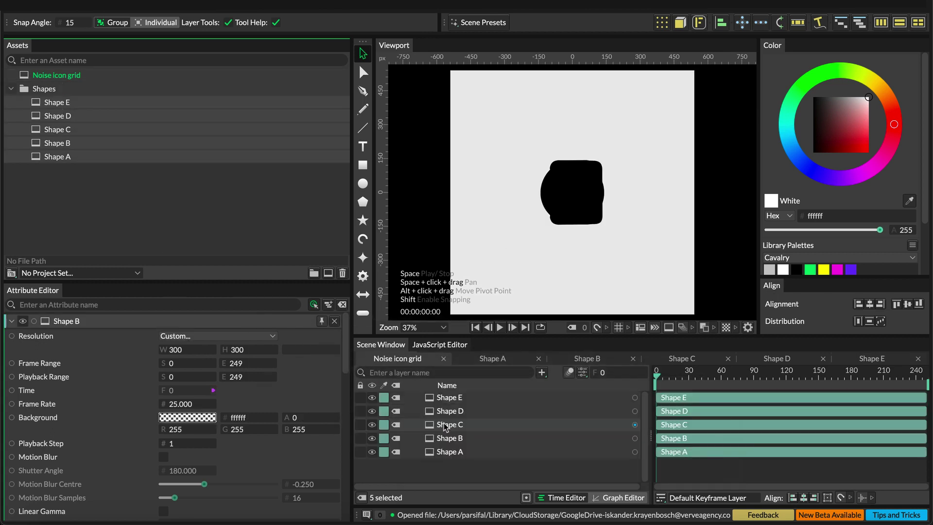
{"action": "key", "text": "ctrl+a"}
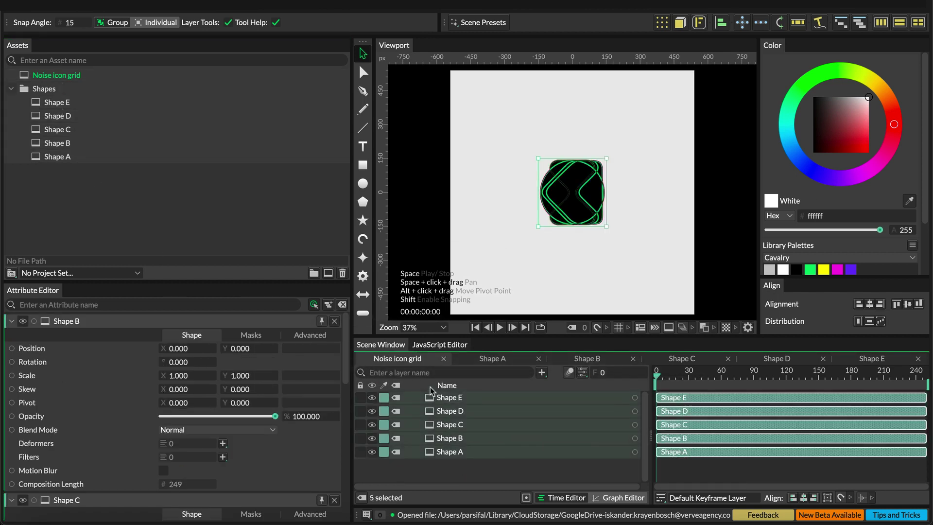
Step: Put the selected shapes into a Duplicator with Sub-Mesh distribution
{"action": "left_click", "coordinate": [662, 22]}
{"action": "scroll", "coordinate": [303, 384], "scroll_direction": "down", "scroll_amount": 5}
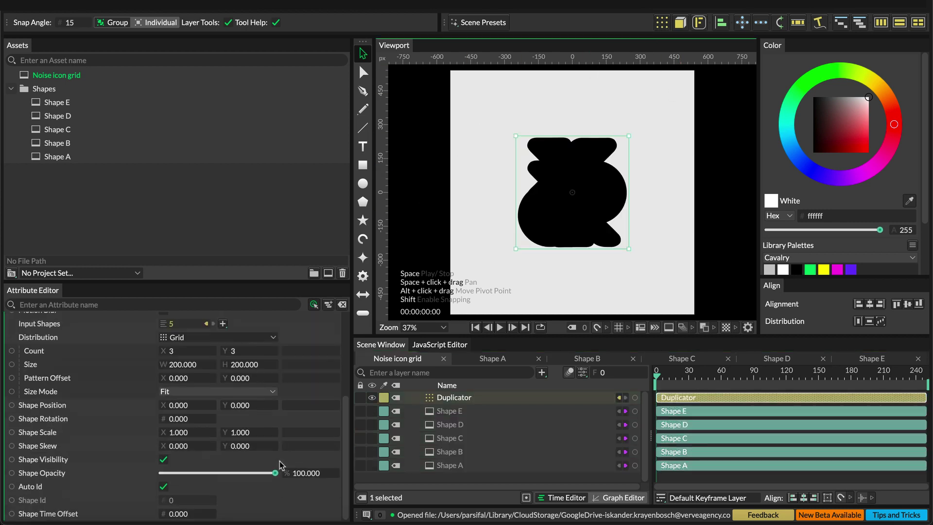
{"action": "left_click_drag", "start_coordinate": [226, 283], "coordinate": [227, 116]}
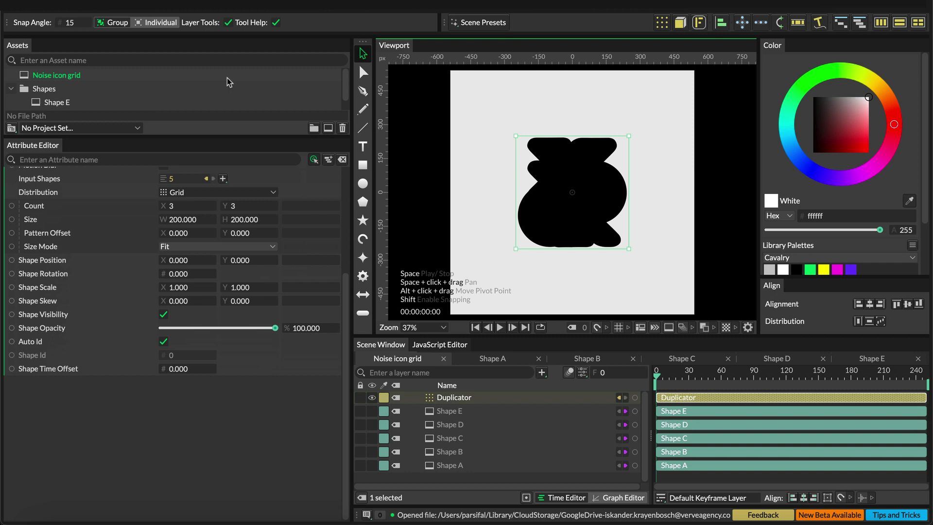
{"action": "left_click", "coordinate": [194, 192]}
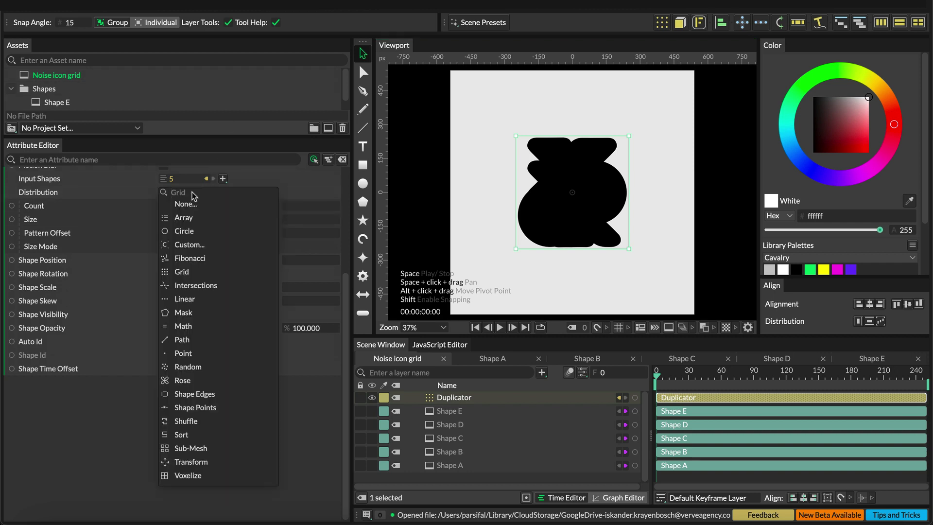
{"action": "left_click", "coordinate": [212, 449]}
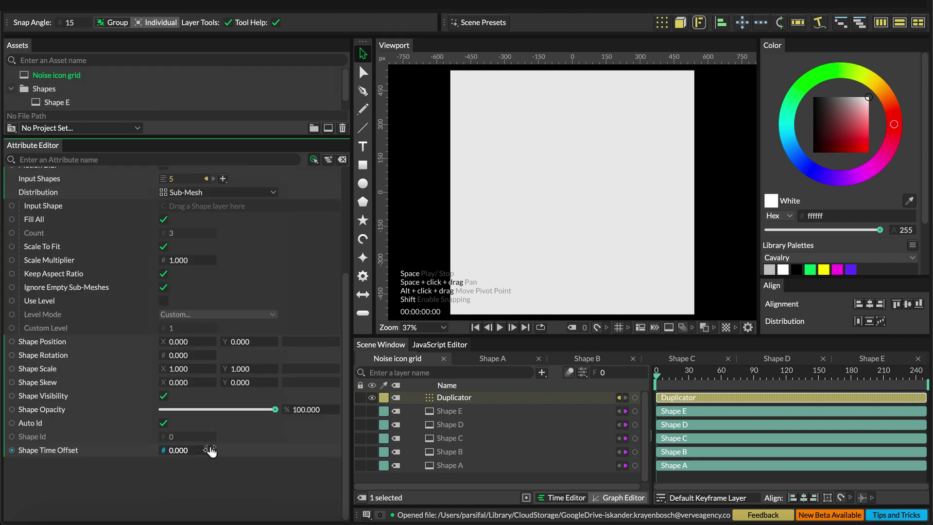
Step: Add a Quad Tree Shape and set it as the Duplicator's Input Shape
{"action": "left_click", "coordinate": [541, 373]}
{"action": "type", "text": "qu"}
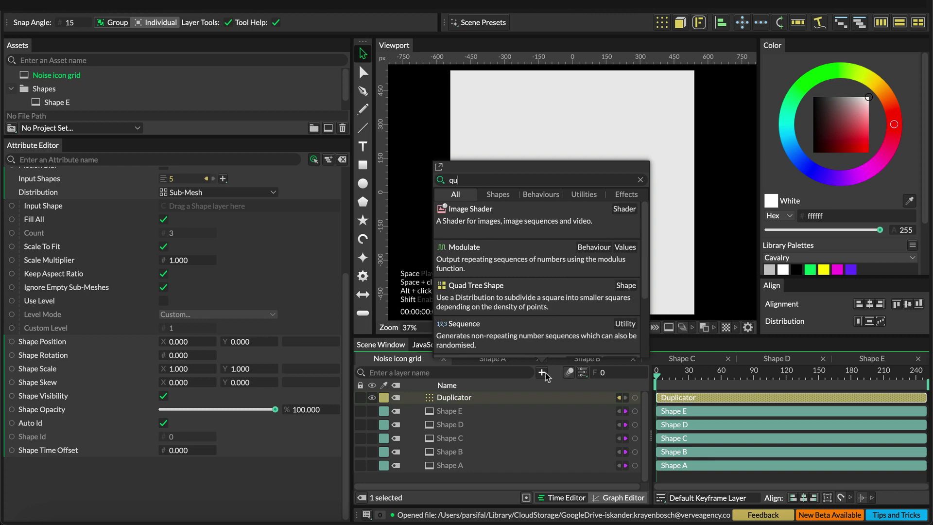
{"action": "type", "text": "a"}
{"action": "left_click", "coordinate": [520, 215]}
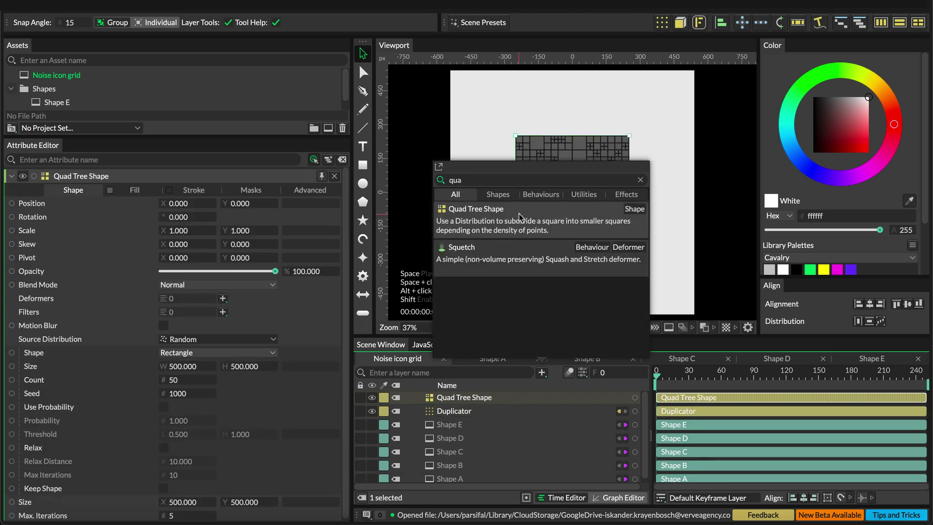
{"action": "left_click", "coordinate": [449, 410]}
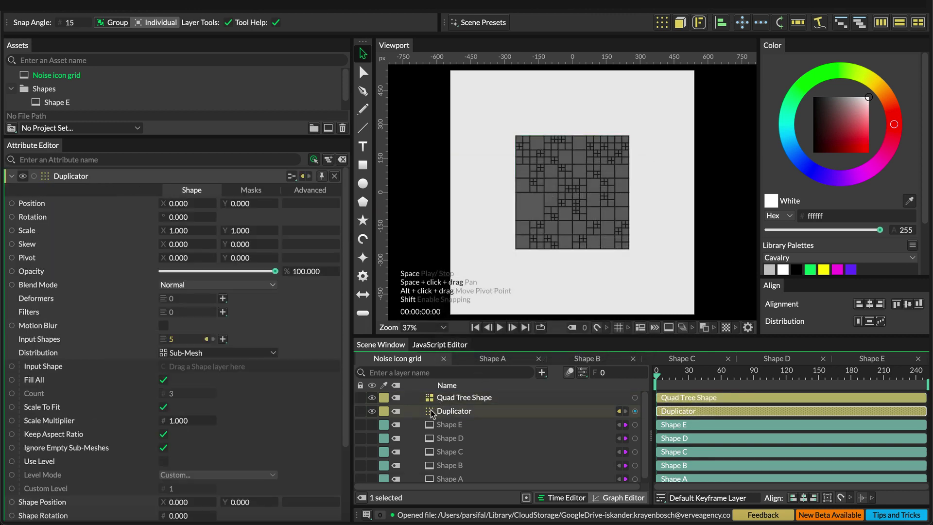
{"action": "left_click_drag", "start_coordinate": [464, 397], "coordinate": [239, 366]}
Step: Set the Quad Tree Shape's size to 1080 by 1080
{"action": "left_click", "coordinate": [464, 397]}
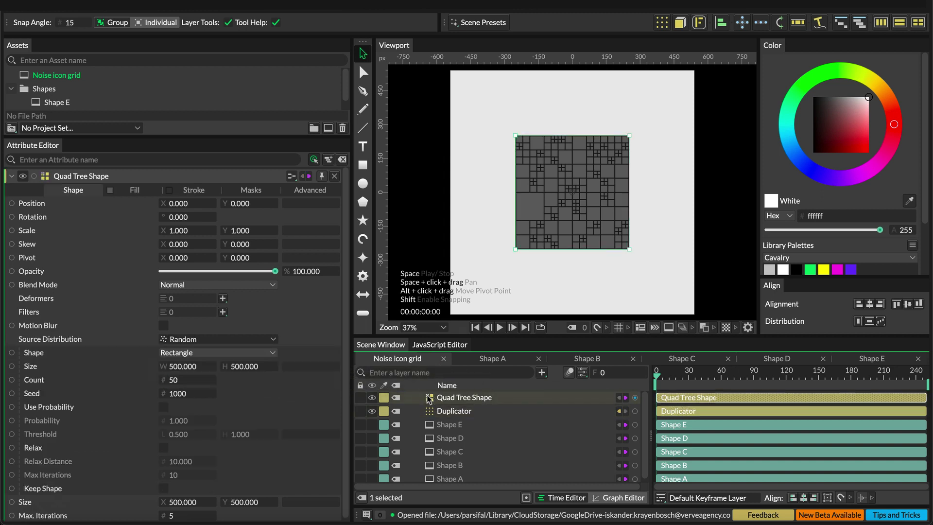
{"action": "double_click", "coordinate": [183, 366]}
{"action": "type", "text": "1080"}
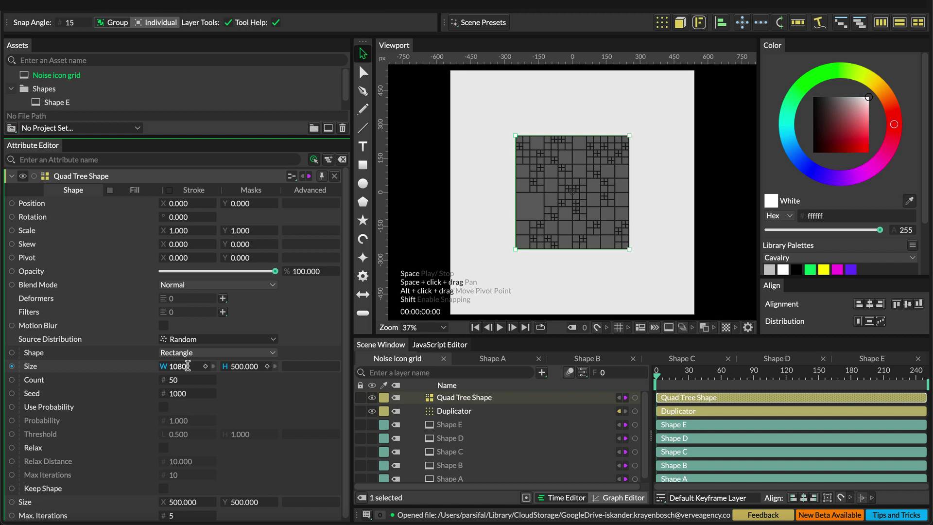
{"action": "key", "text": "Return"}
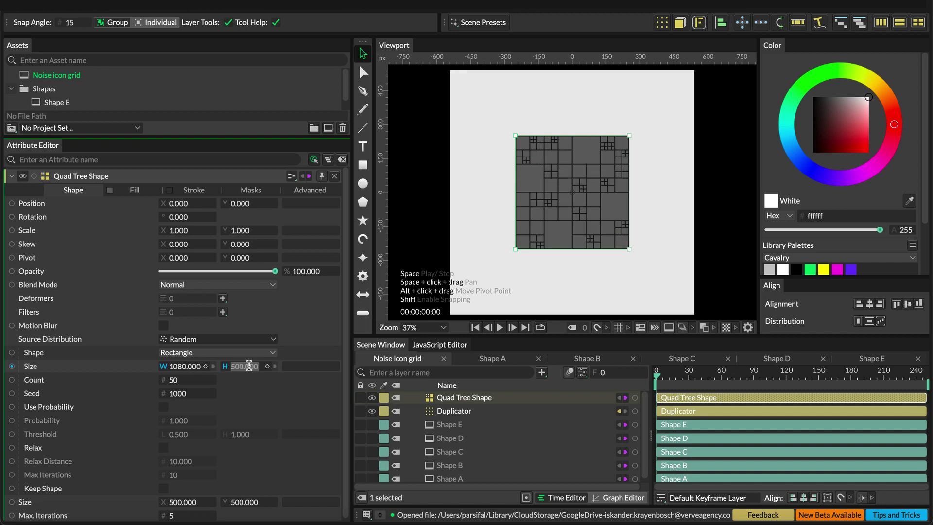
{"action": "type", "text": "108"}
{"action": "key", "text": "Return"}
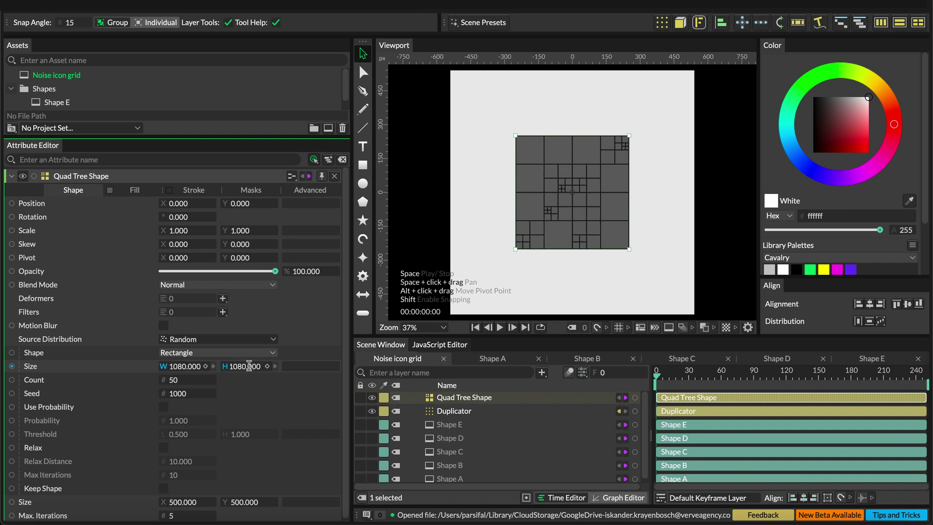
Step: Switch the Quad Tree source distribution to Fibonacci with radius 0 and size 1080 by 1080
{"action": "left_click", "coordinate": [219, 339]}
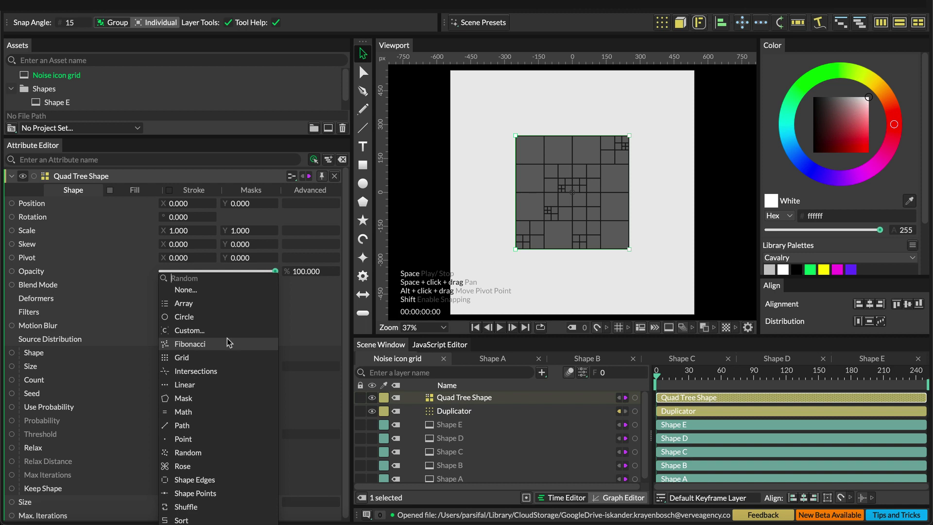
{"action": "left_click", "coordinate": [212, 344]}
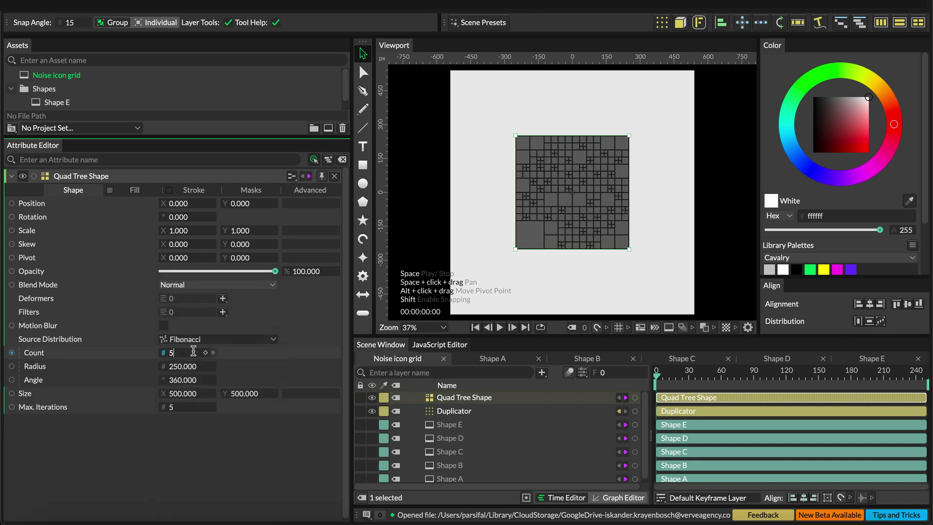
{"action": "double_click", "coordinate": [184, 365]}
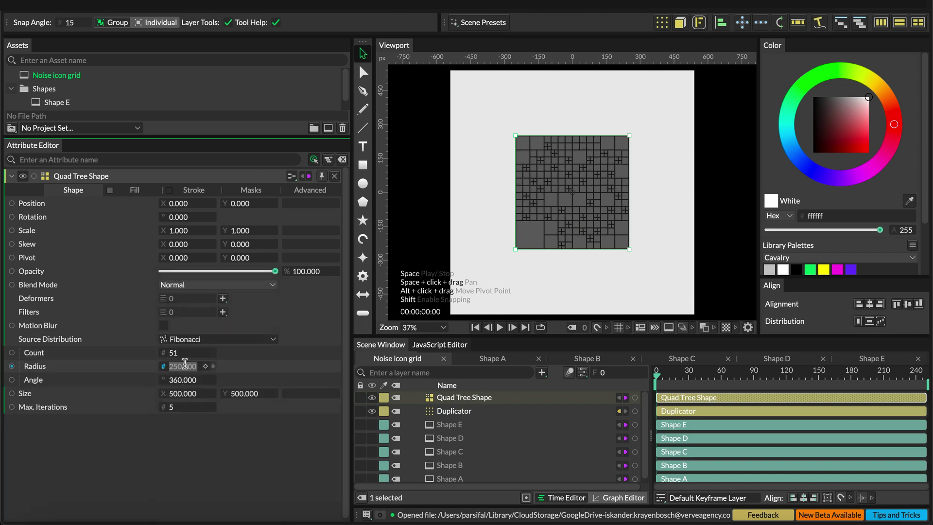
{"action": "key", "text": "Return"}
{"action": "double_click", "coordinate": [182, 393]}
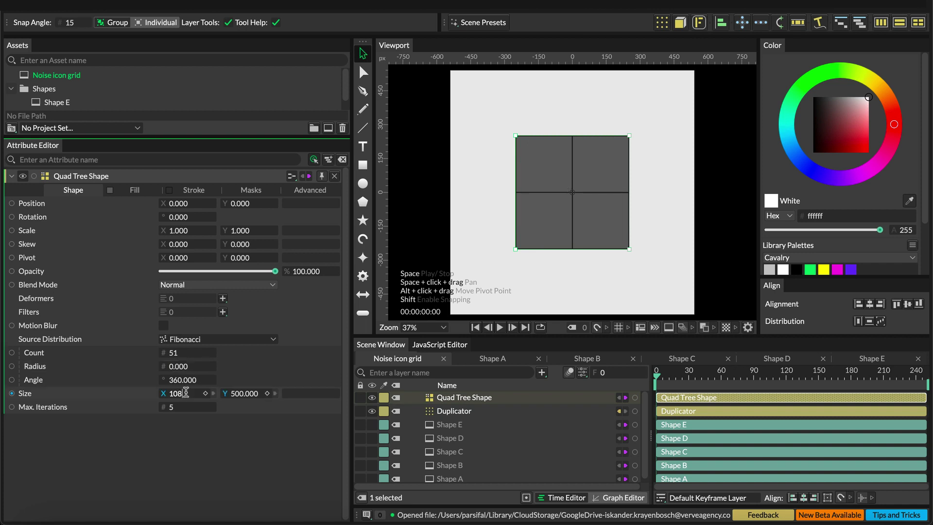
{"action": "type", "text": "0"}
{"action": "key", "text": "Return"}
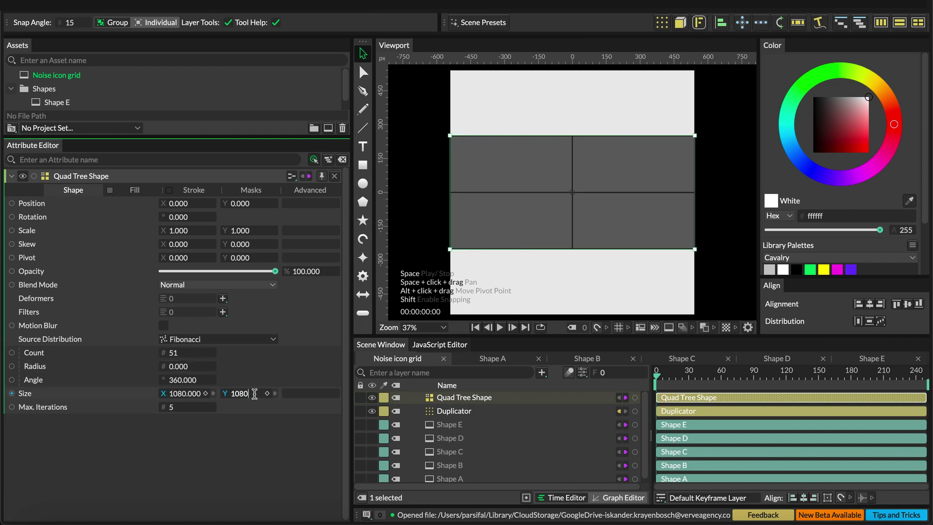
{"action": "key", "text": "Return"}
Step: Hide the Quad Tree Shape and keyframe its radius from 0 at frame 0 to 4000 at the end
{"action": "left_click", "coordinate": [372, 397]}
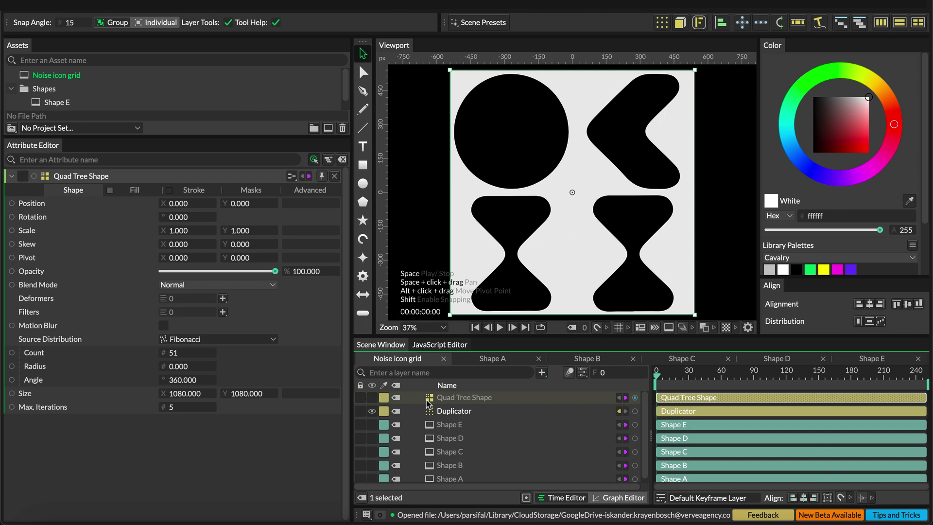
{"action": "left_click", "coordinate": [208, 366]}
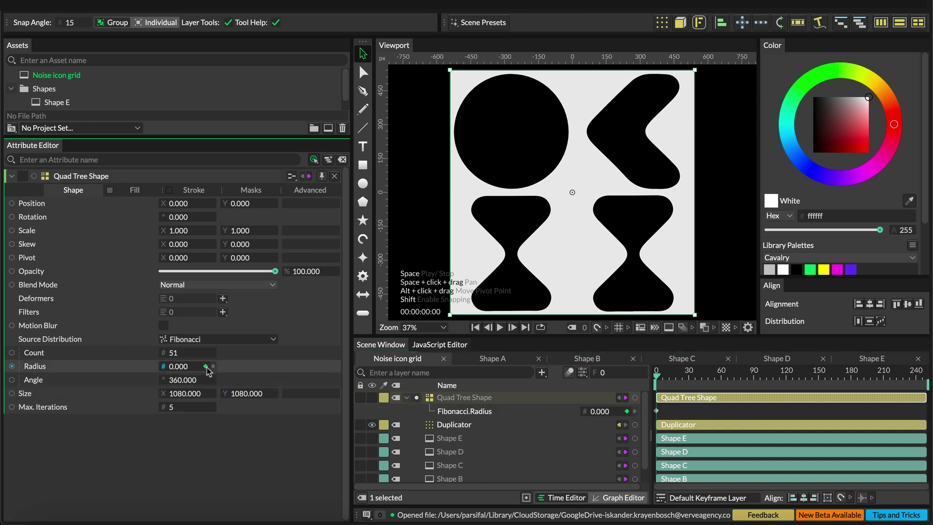
{"action": "left_click_drag", "start_coordinate": [860, 378], "coordinate": [904, 379]}
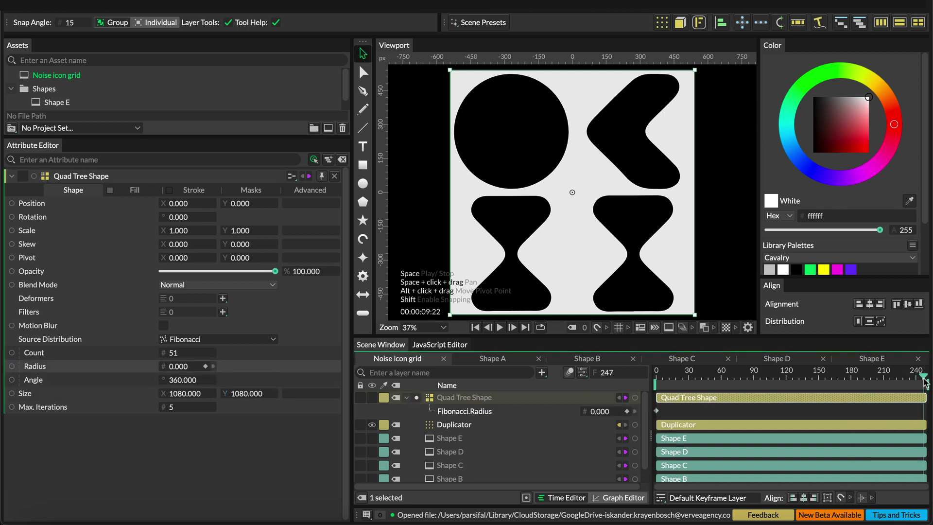
{"action": "left_click", "coordinate": [183, 366]}
{"action": "type", "text": "4"}
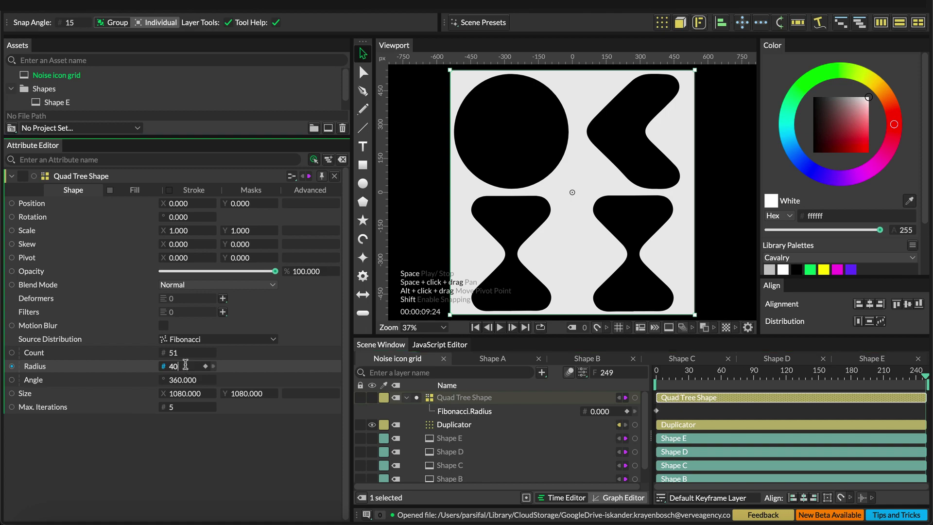
{"action": "type", "text": "00"}
{"action": "key", "text": "Return"}
{"action": "mouse_move", "coordinate": [663, 375]}
{"action": "left_mouse_down"}
{"action": "mouse_move", "coordinate": [711, 378]}
{"action": "mouse_move", "coordinate": [657, 377]}
{"action": "left_mouse_up"}
Step: Turn off the Duplicator's Auto Id and add a Noise behaviour to Shape Id
{"action": "left_click", "coordinate": [455, 425]}
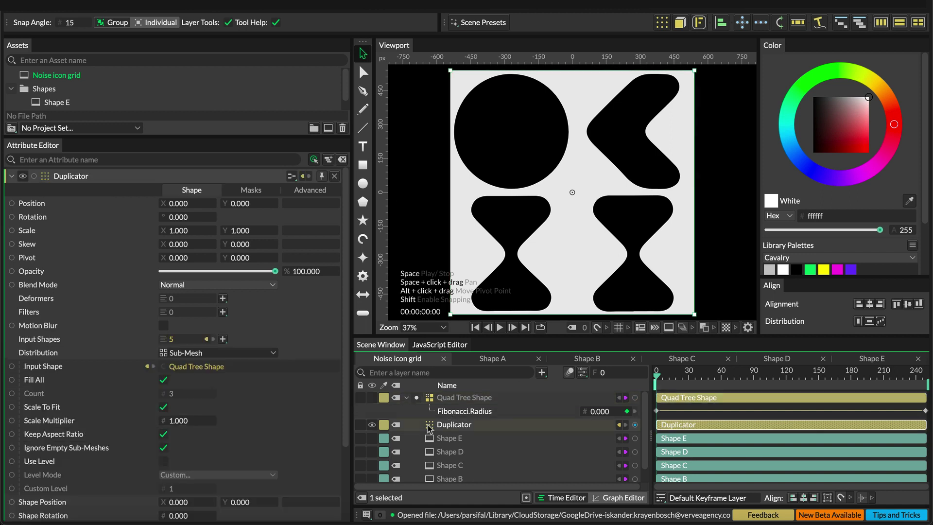
{"action": "scroll", "coordinate": [292, 393], "scroll_direction": "down", "scroll_amount": 5}
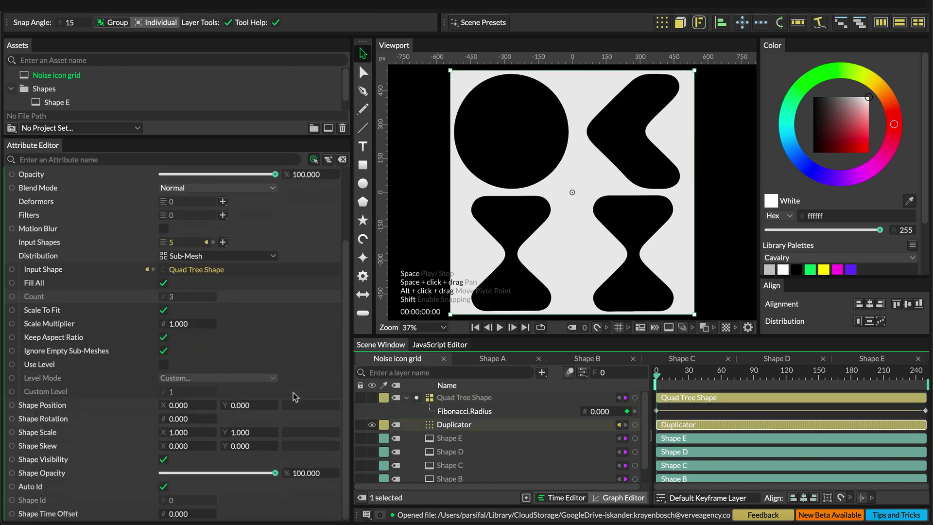
{"action": "left_click", "coordinate": [164, 487]}
{"action": "right_click", "coordinate": [149, 502]}
{"action": "mouse_move", "coordinate": [219, 381]}
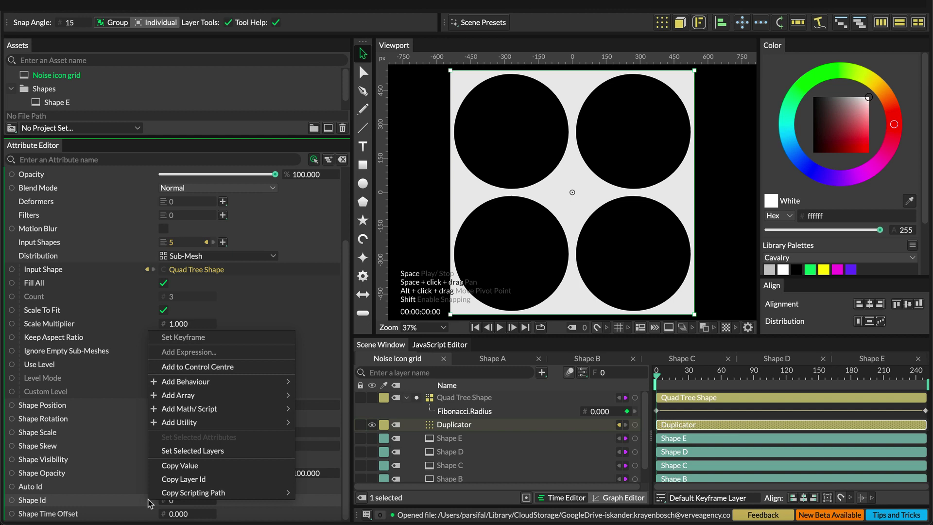
{"action": "left_click", "coordinate": [339, 402]}
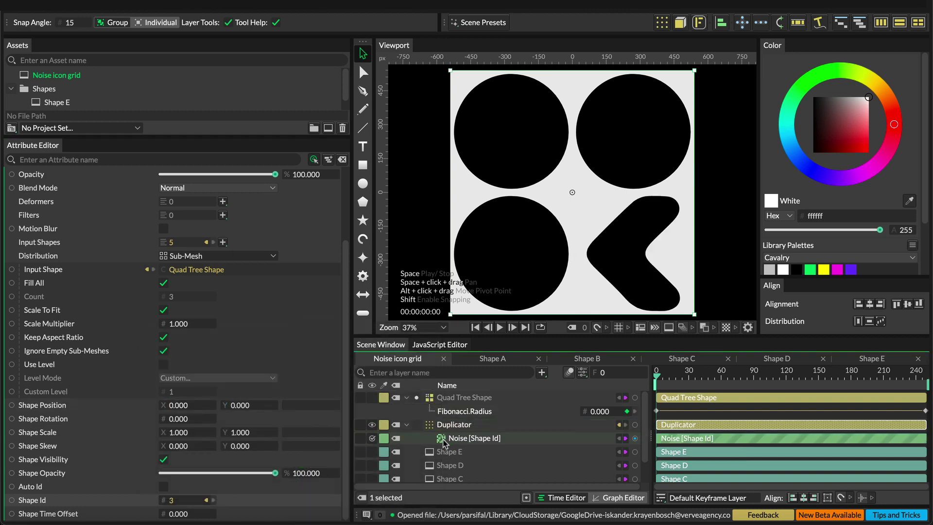
Step: Disable Use Index Context on the Noise and set minimum -5, frequency 0.1
{"action": "double_click", "coordinate": [445, 438]}
{"action": "left_click", "coordinate": [165, 421]}
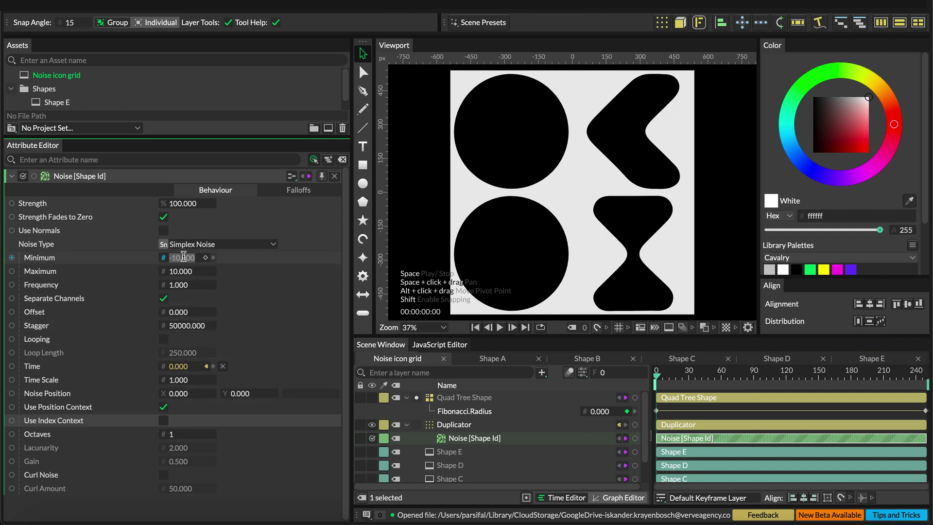
{"action": "key", "text": "Return"}
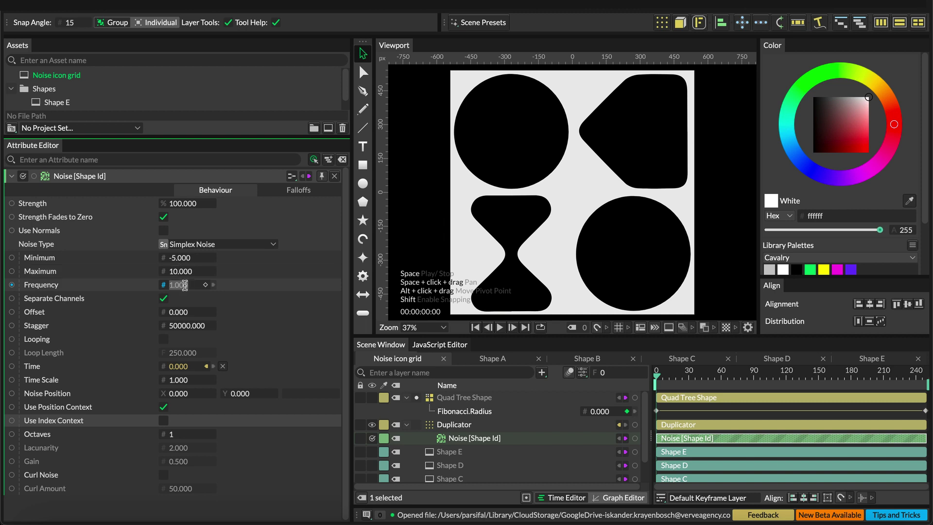
{"action": "type", "text": ".1"}
{"action": "type", "text": "0.100"}
{"action": "key", "text": "Return"}
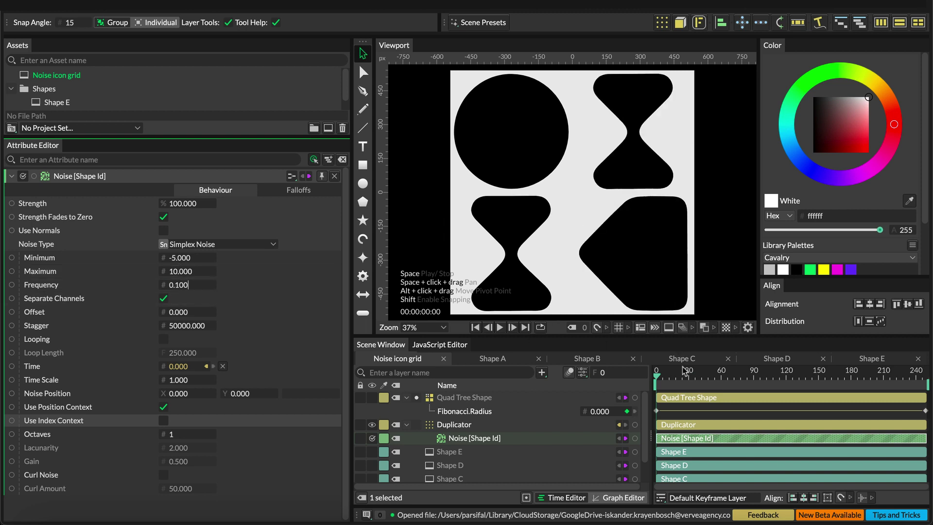
Step: Give Shape E, the circle, a Fill filter with colour 1930ff
{"action": "left_click", "coordinate": [407, 398]}
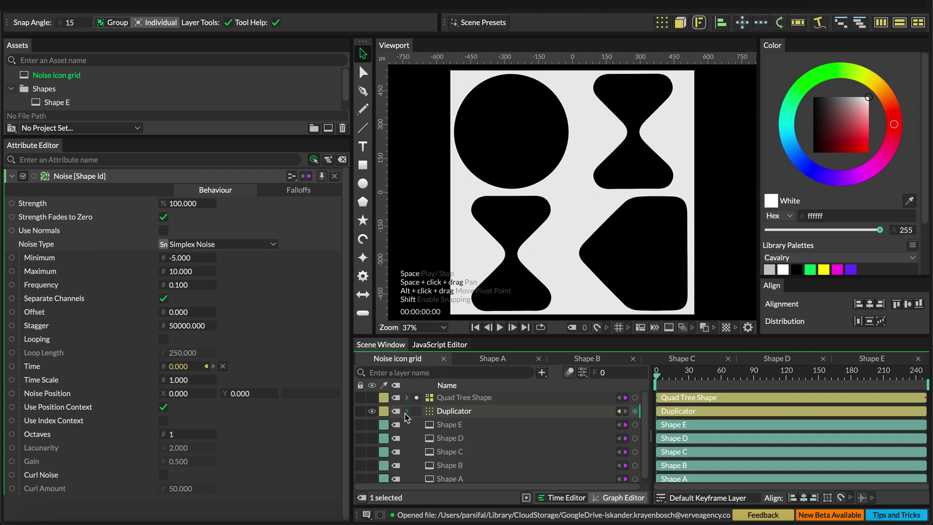
{"action": "left_click", "coordinate": [445, 424]}
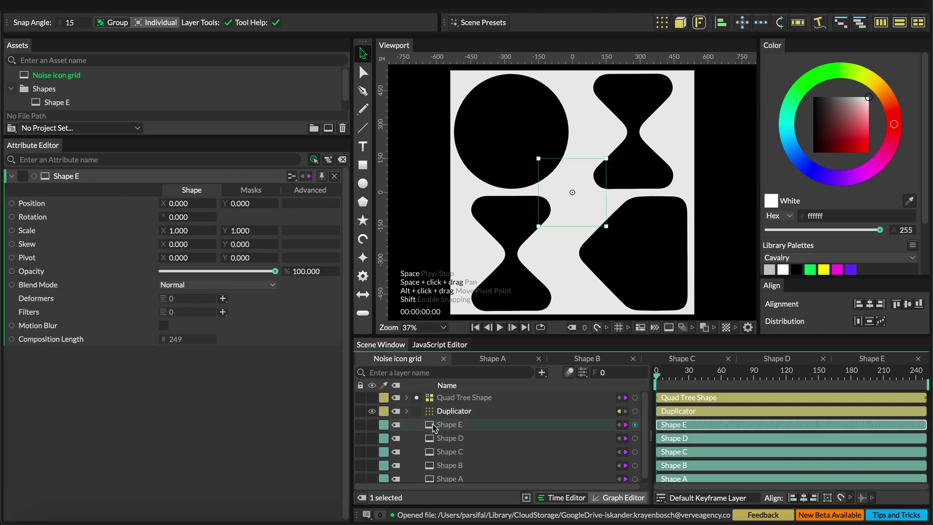
{"action": "left_click", "coordinate": [223, 312]}
{"action": "left_click", "coordinate": [241, 207]}
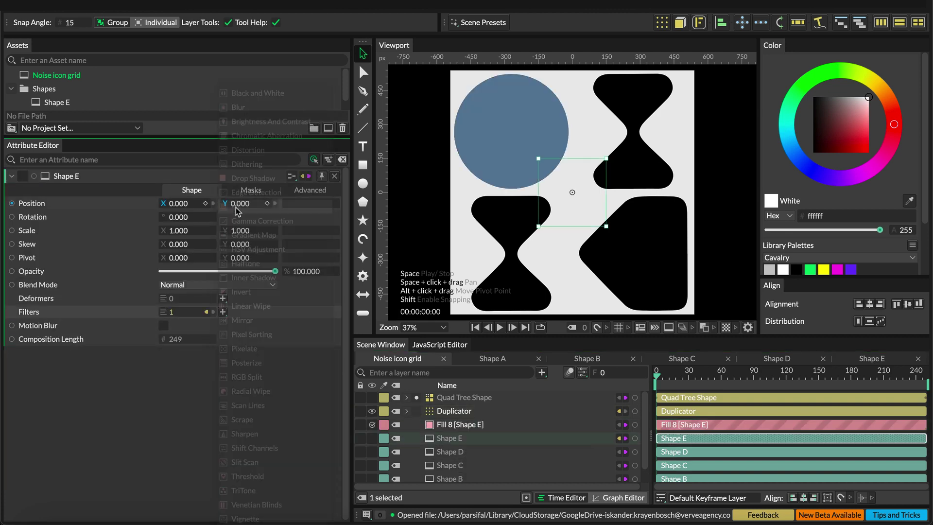
{"action": "left_click", "coordinate": [453, 424]}
{"action": "double_click", "coordinate": [244, 204]}
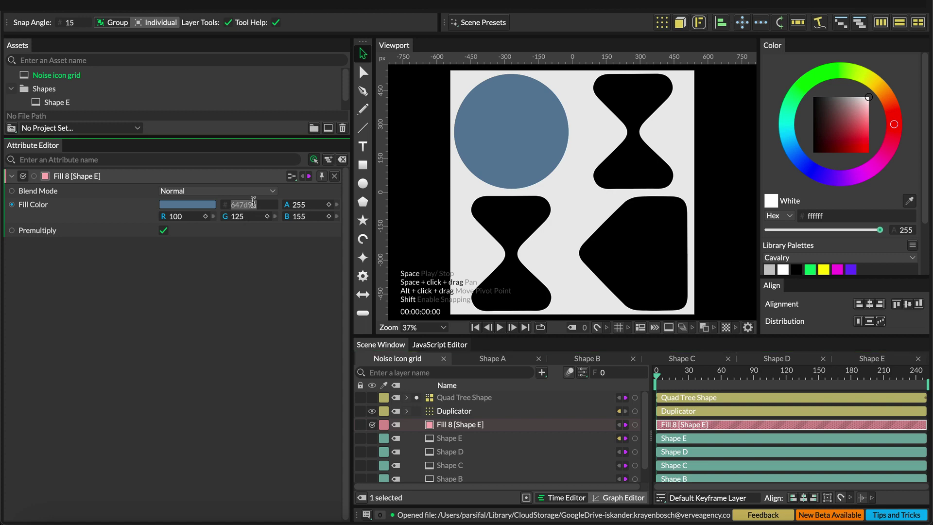
{"action": "key", "text": "Return"}
{"action": "left_click", "coordinate": [449, 451]}
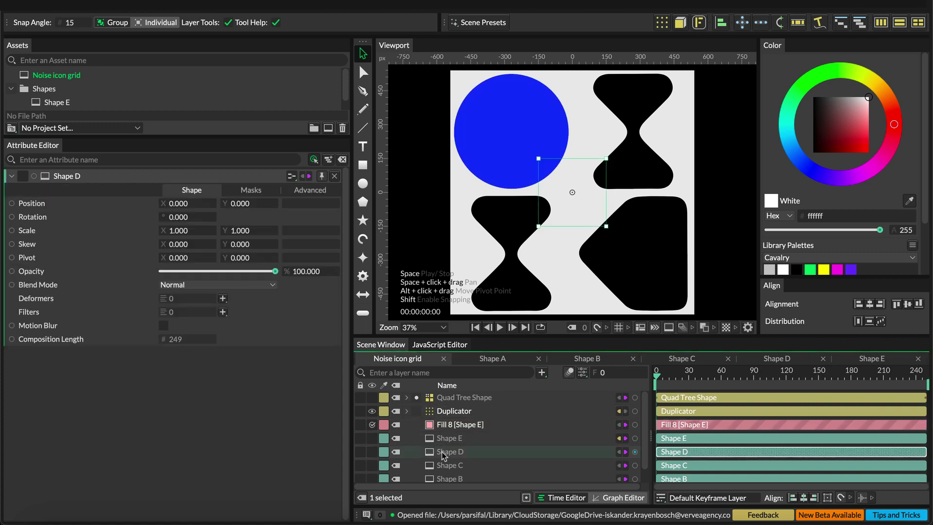